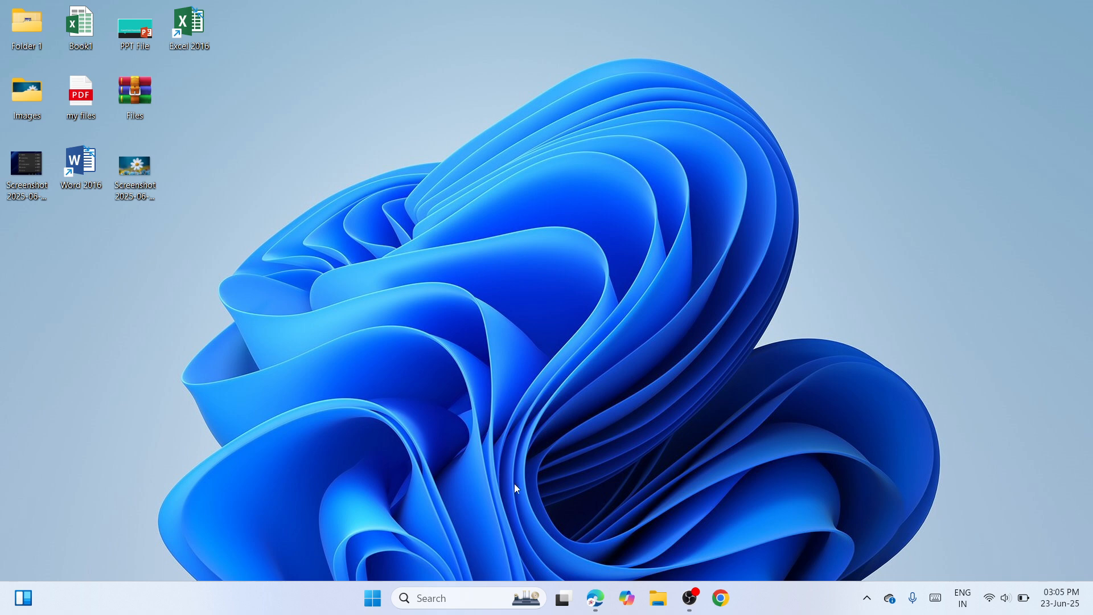
Step: Open the Other troubleshooters page under System's Troubleshoot settings, then close Settings
{"action": "right_click", "coordinate": [373, 599]}
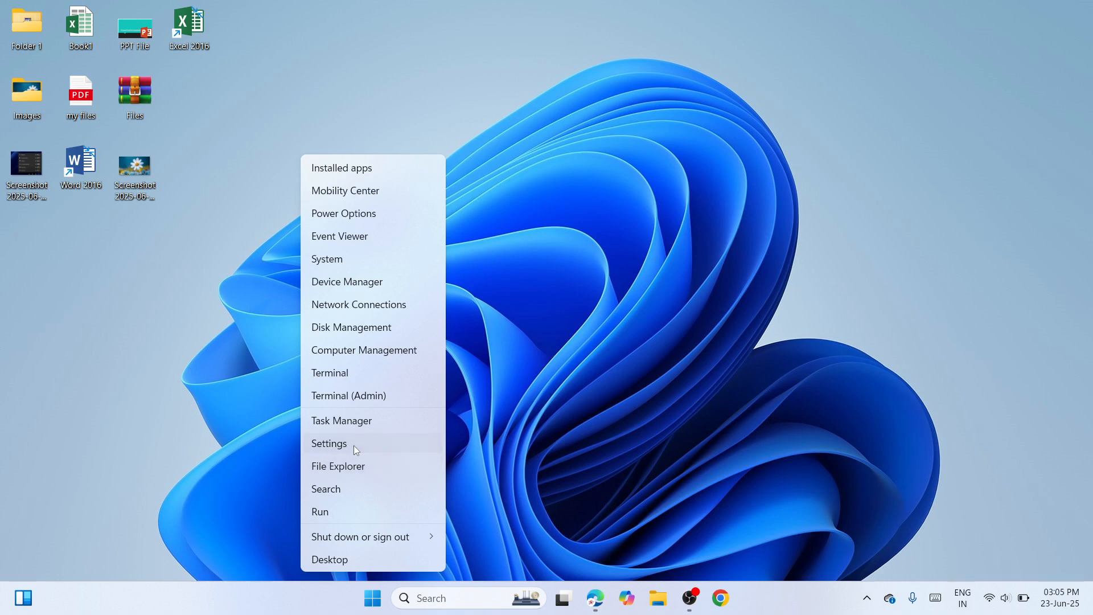
{"action": "left_click", "coordinate": [354, 446]}
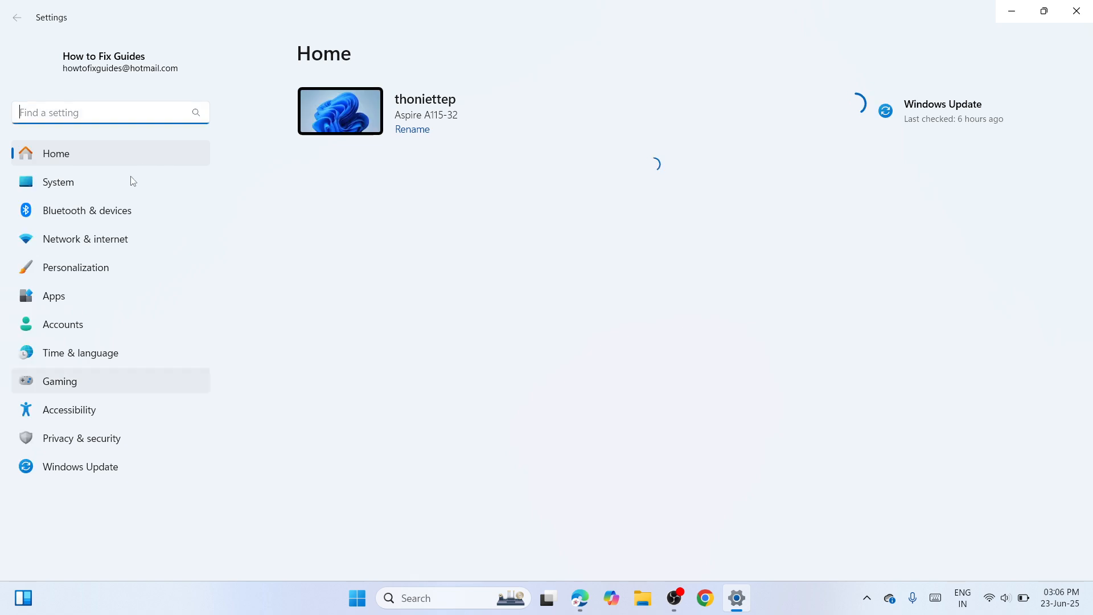
{"action": "left_click", "coordinate": [91, 186]}
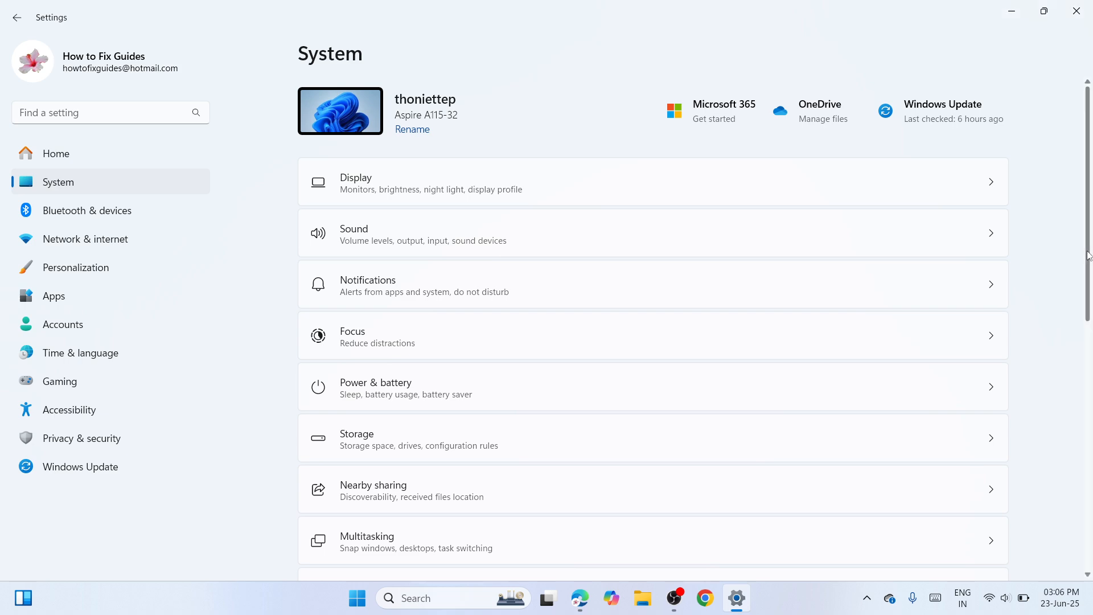
{"action": "left_click_drag", "start_coordinate": [1087, 256], "coordinate": [1088, 448]}
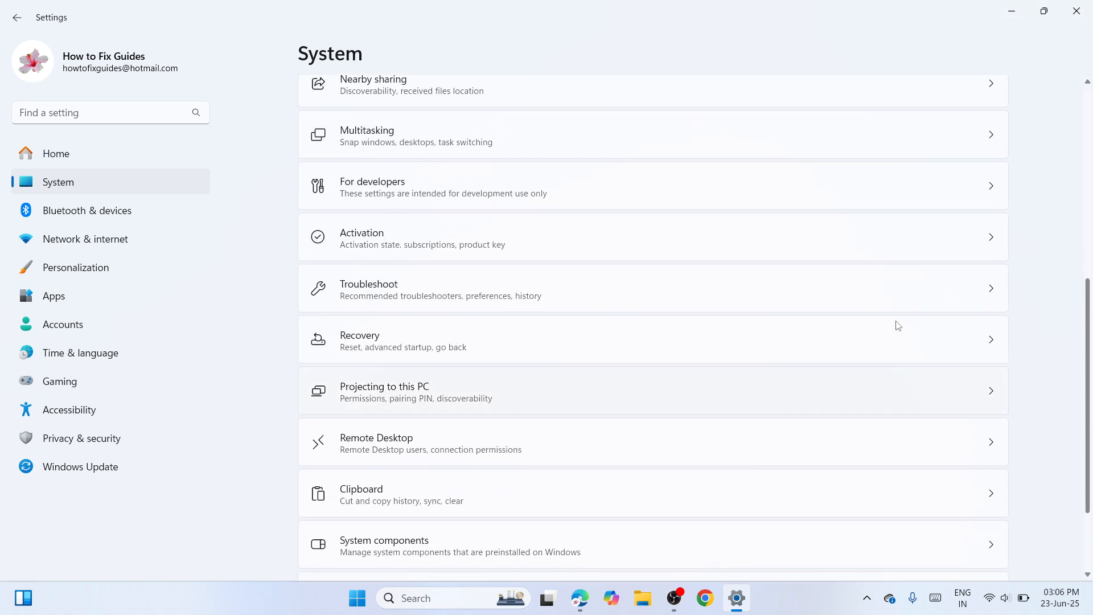
{"action": "left_click", "coordinate": [778, 306]}
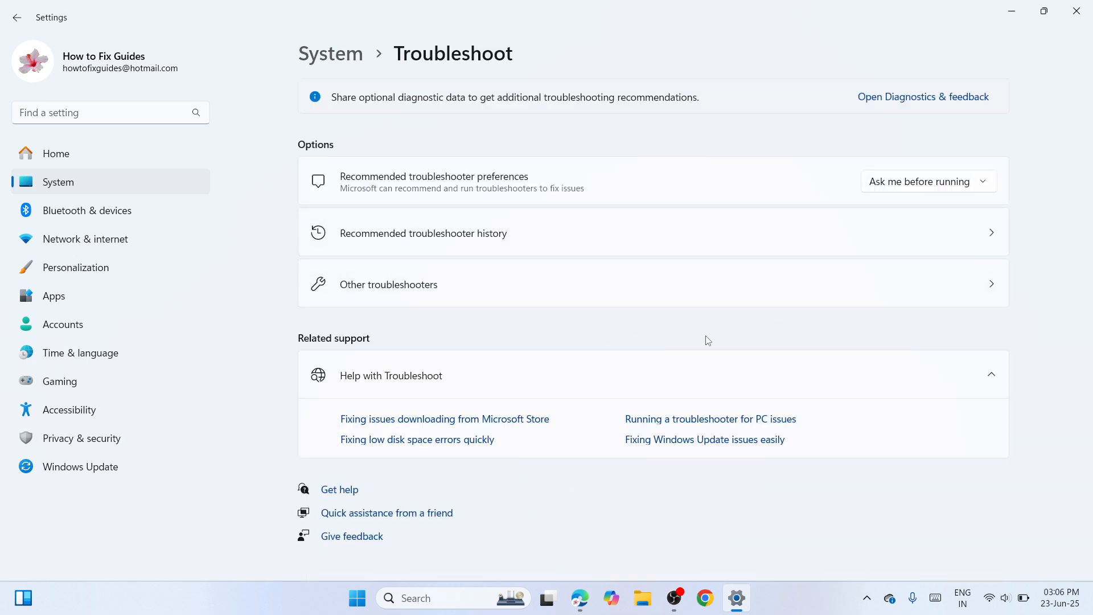
{"action": "left_click", "coordinate": [631, 305]}
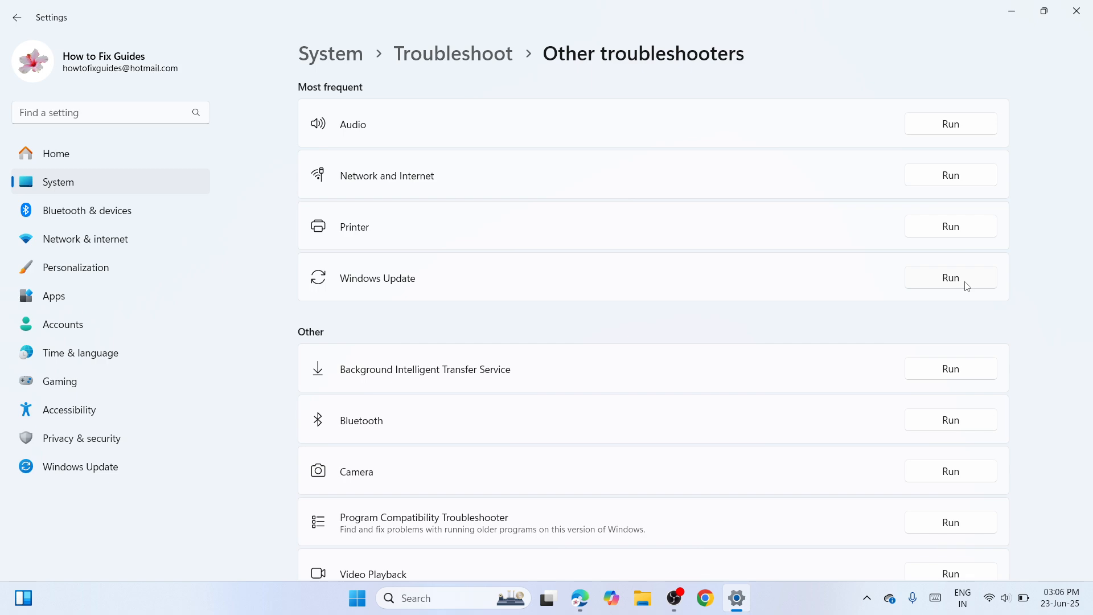
{"action": "left_click", "coordinate": [1076, 11]}
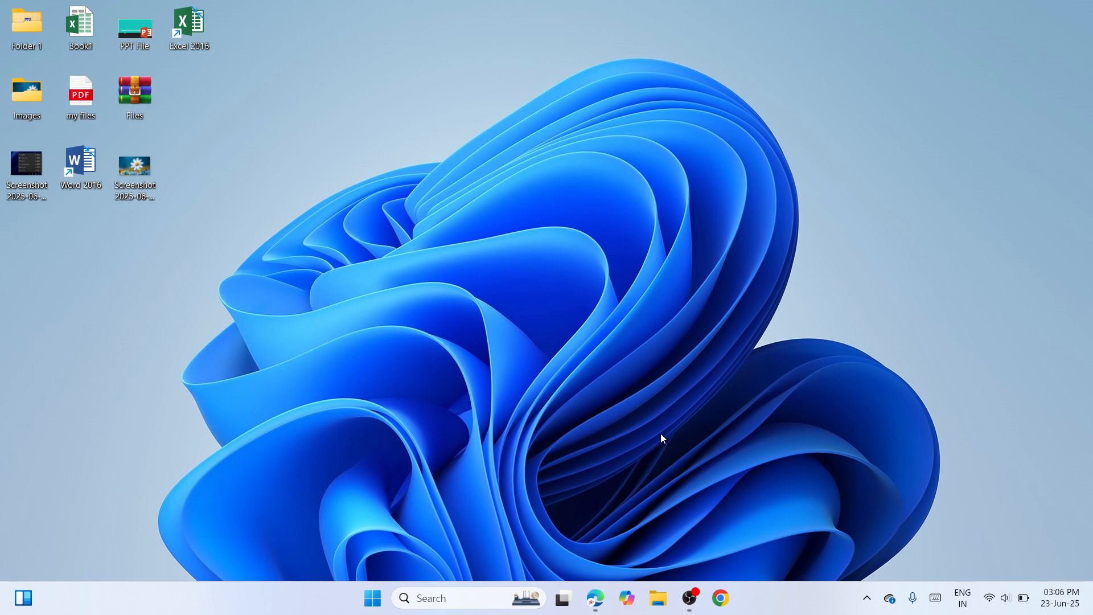
Step: Open the Services console by running services.msc
{"action": "key", "text": "super+r"}
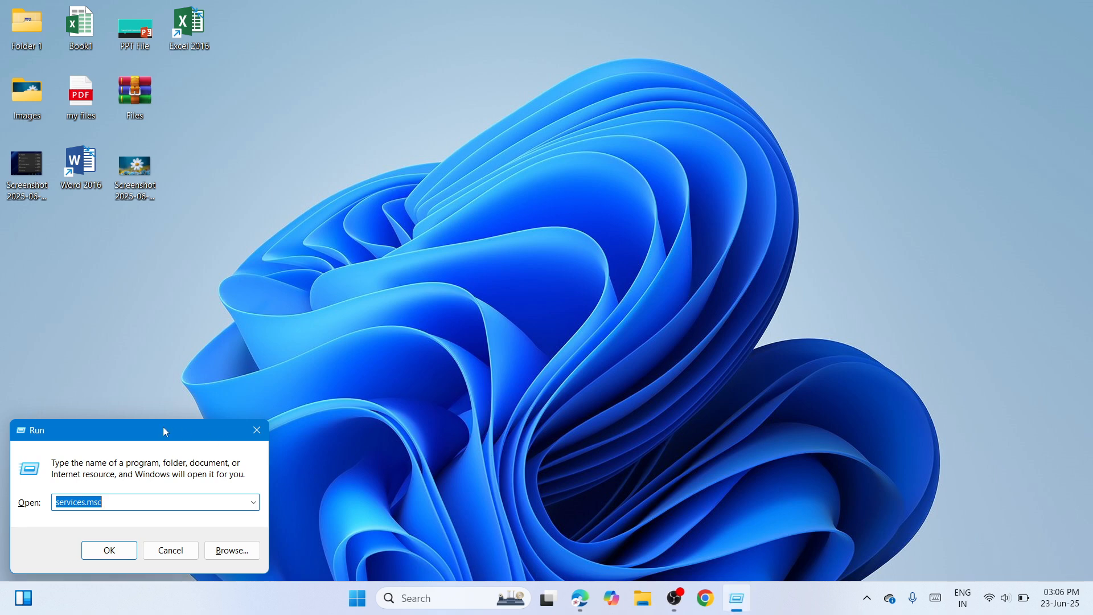
{"action": "left_click_drag", "start_coordinate": [155, 426], "coordinate": [683, 222]}
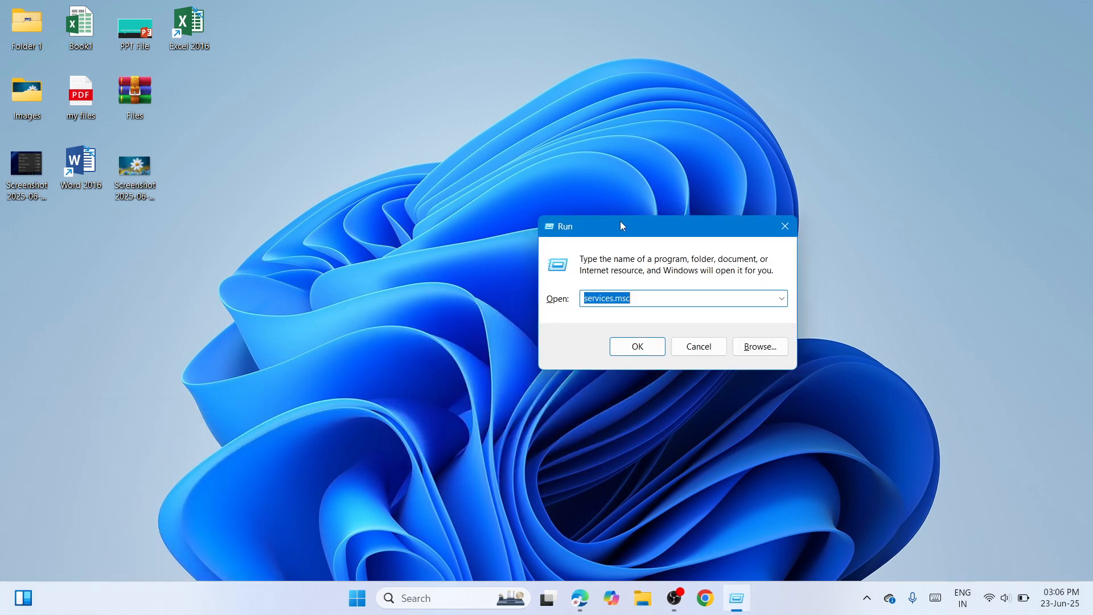
{"action": "left_click_drag", "start_coordinate": [617, 224], "coordinate": [520, 199]}
{"action": "left_click", "coordinate": [542, 274]}
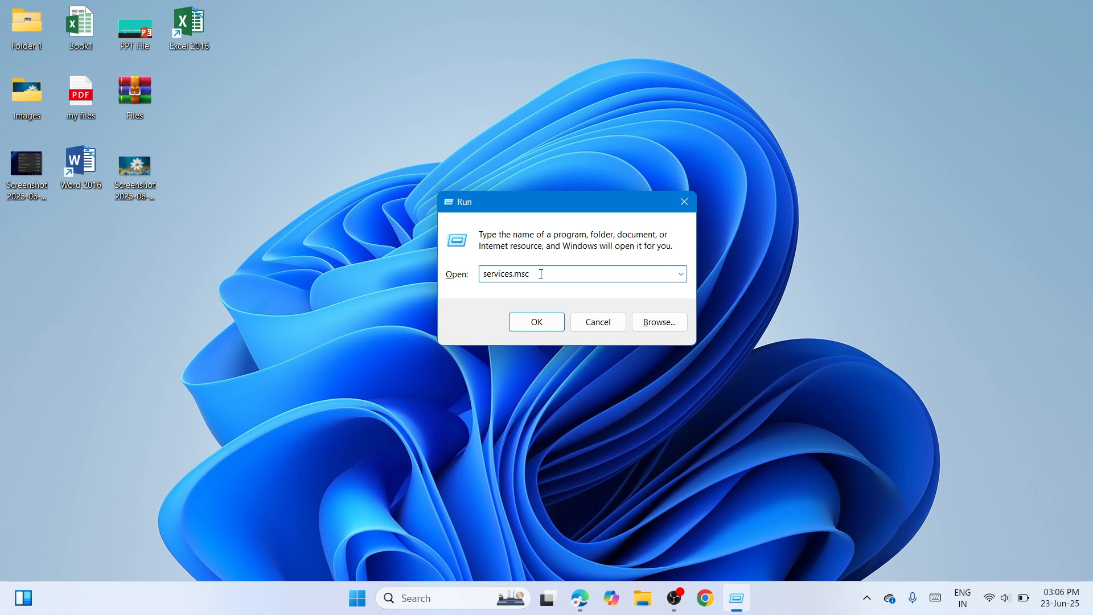
{"action": "key", "text": "ctrl+a"}
{"action": "left_click", "coordinate": [556, 325]}
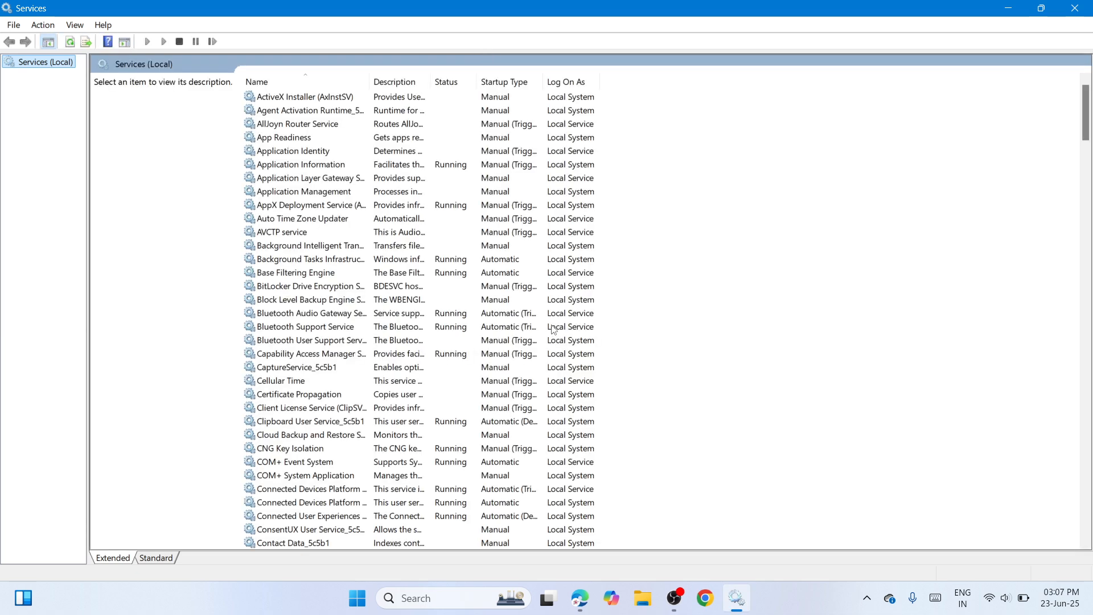
Step: Find and select the Windows Update service in the services list
{"action": "left_click", "coordinate": [495, 285]}
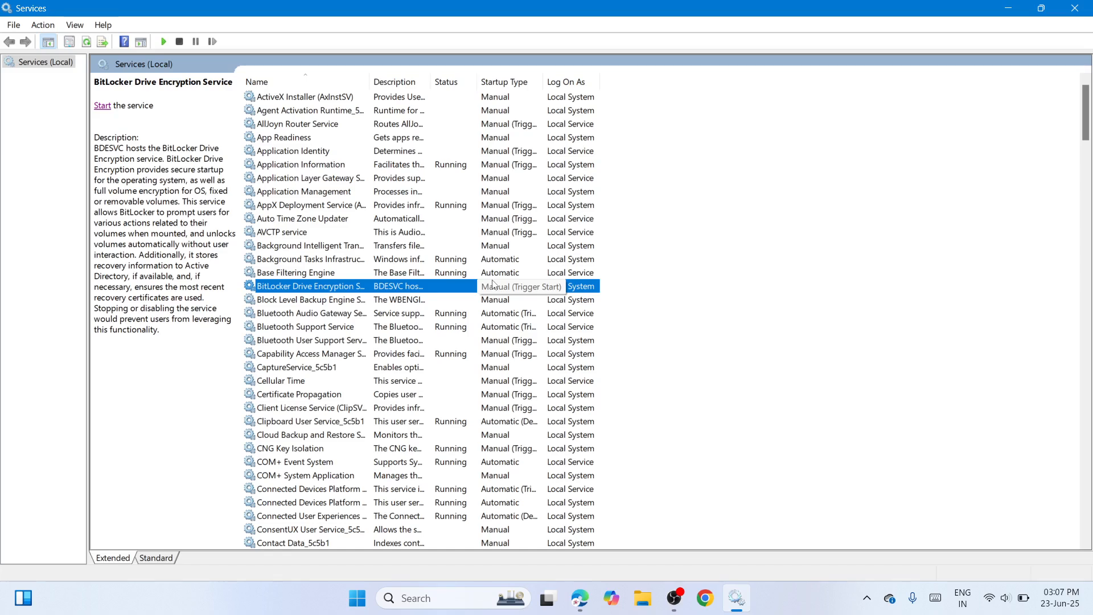
{"action": "key", "text": "w"}
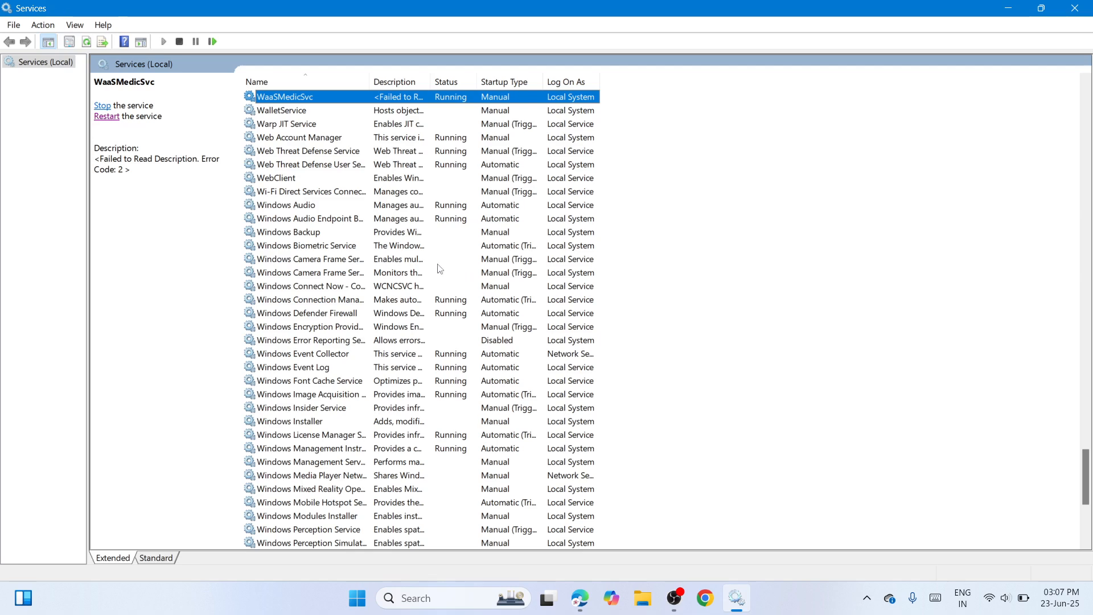
{"action": "left_click", "coordinate": [426, 301]}
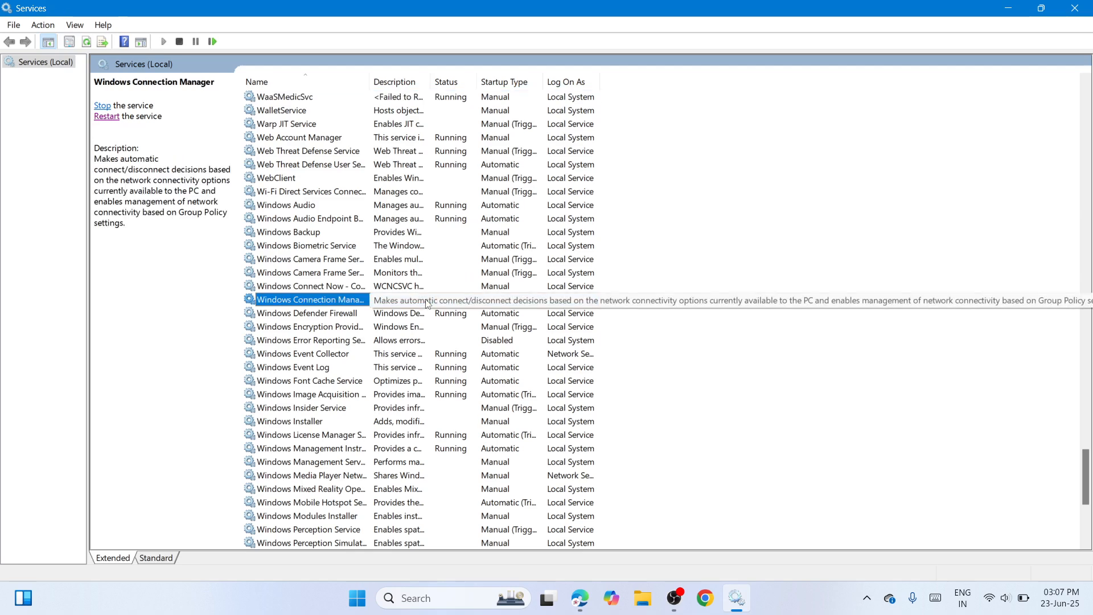
{"action": "key", "text": "Down"}
{"action": "key", "text": "Down"}
{"action": "key", "text": "Down"}
{"action": "key", "text": "Down"}
{"action": "key", "text": "Down"}
{"action": "key", "text": "Down"}
{"action": "key", "text": "Down"}
{"action": "key", "text": "Down"}
{"action": "key", "text": "Down"}
{"action": "key", "text": "Down"}
{"action": "key", "text": "Down"}
{"action": "key", "text": "Down"}
{"action": "key", "text": "Down"}
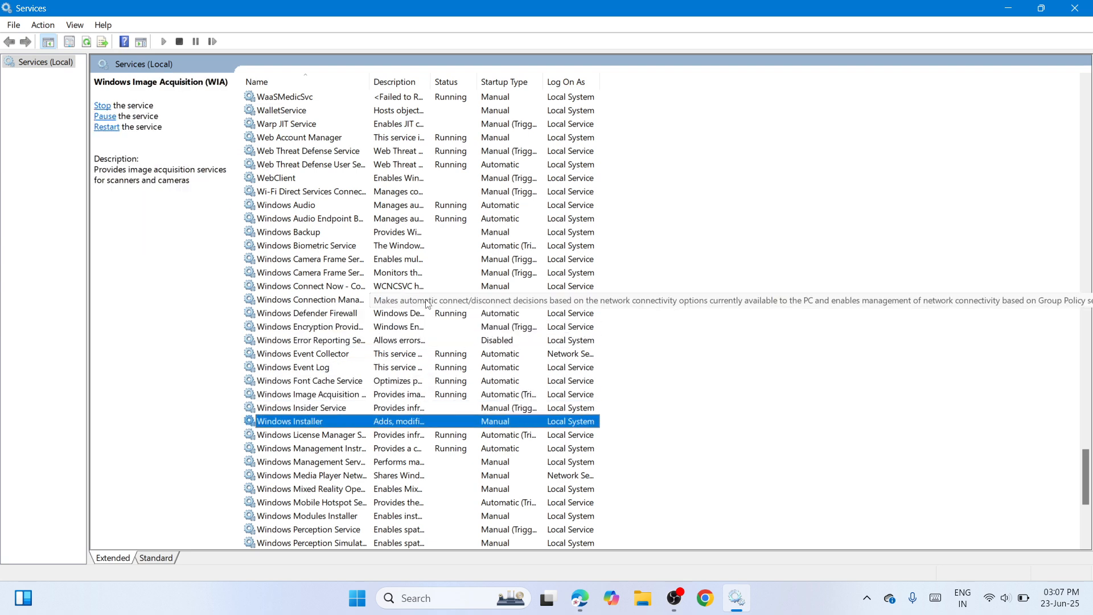
{"action": "key", "text": "Down"}
{"action": "key", "text": "Down"}
{"action": "key", "text": "Down"}
{"action": "key", "text": "Down"}
{"action": "key", "text": "Down"}
{"action": "key", "text": "Down"}
{"action": "key", "text": "Down"}
{"action": "key", "text": "Down"}
{"action": "key", "text": "Down"}
{"action": "key", "text": "Down"}
{"action": "key", "text": "Down"}
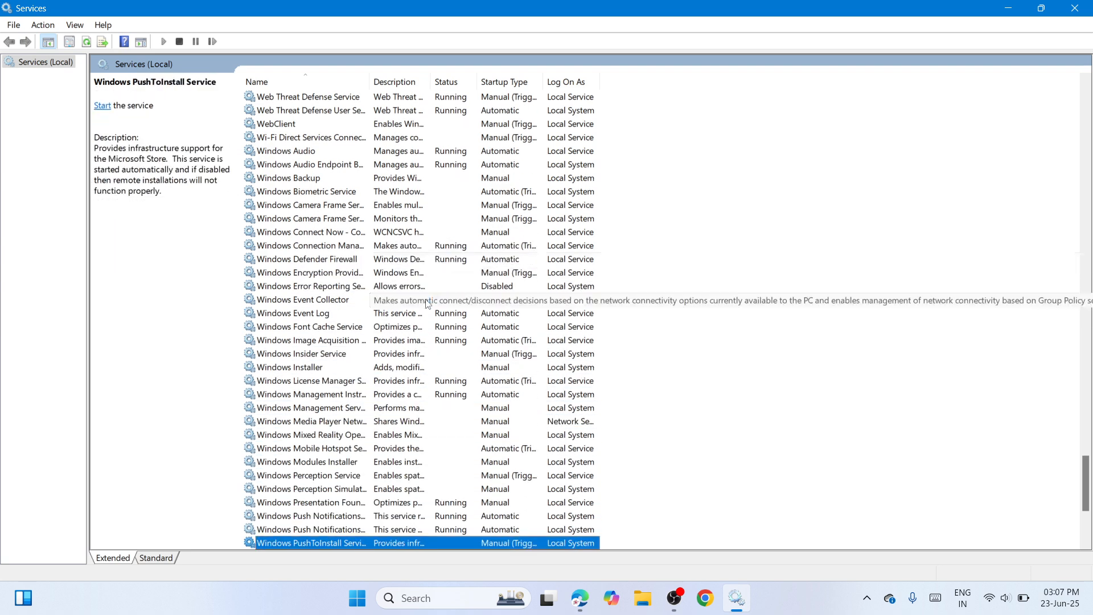
{"action": "key", "text": "Down"}
{"action": "key", "text": "Down"}
{"action": "key", "text": "Down"}
{"action": "key", "text": "Down"}
{"action": "key", "text": "Down"}
{"action": "key", "text": "Down"}
{"action": "key", "text": "Down"}
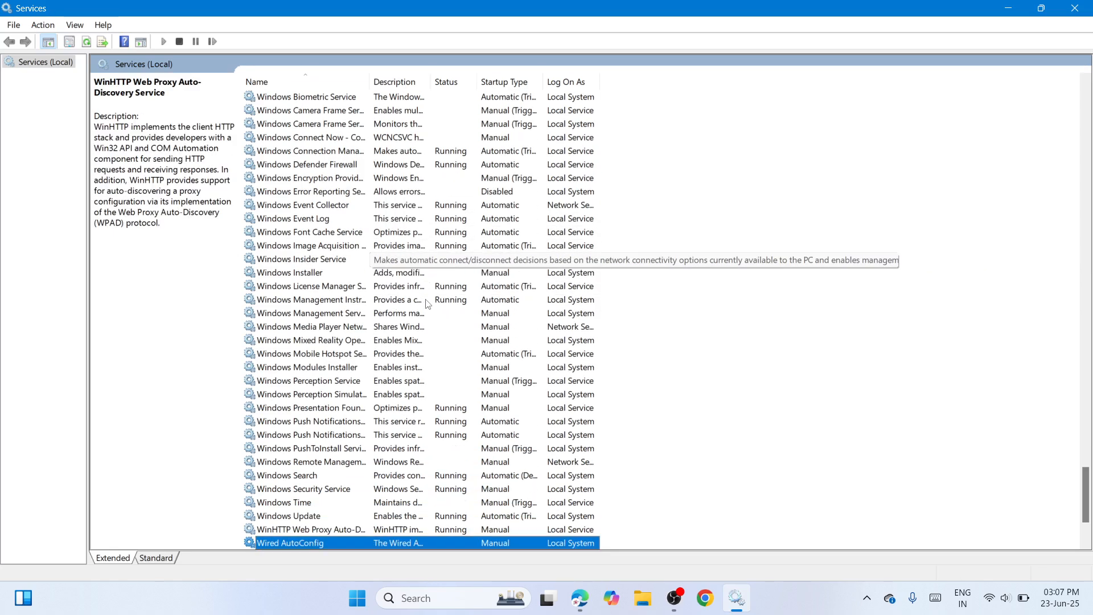
{"action": "left_click", "coordinate": [418, 489]}
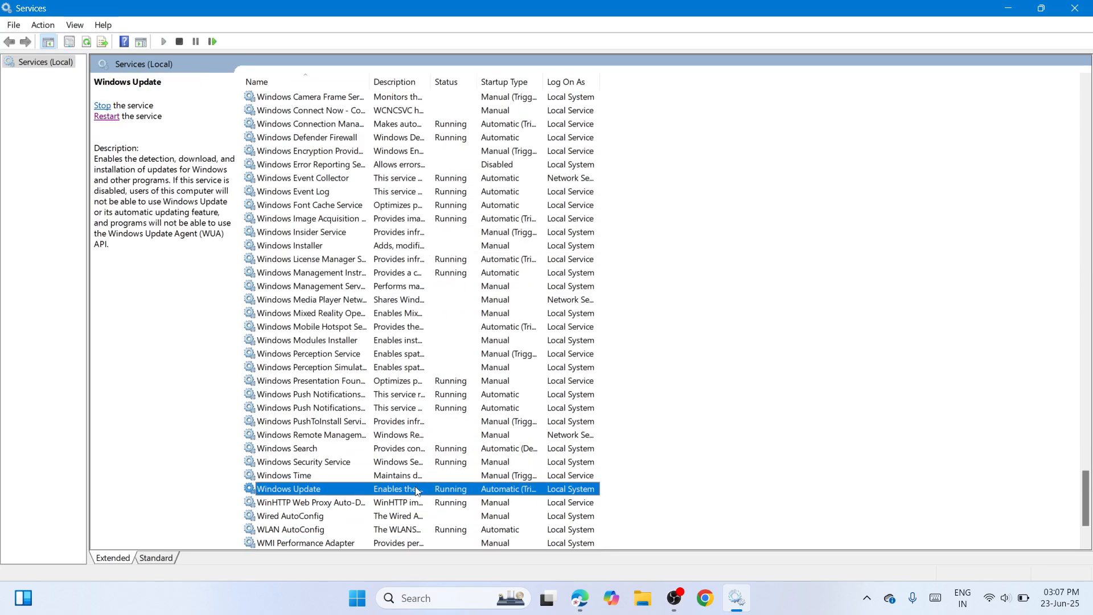
Step: Set the Windows Update service's startup type to Automatic in its properties and apply
{"action": "right_click", "coordinate": [453, 489]}
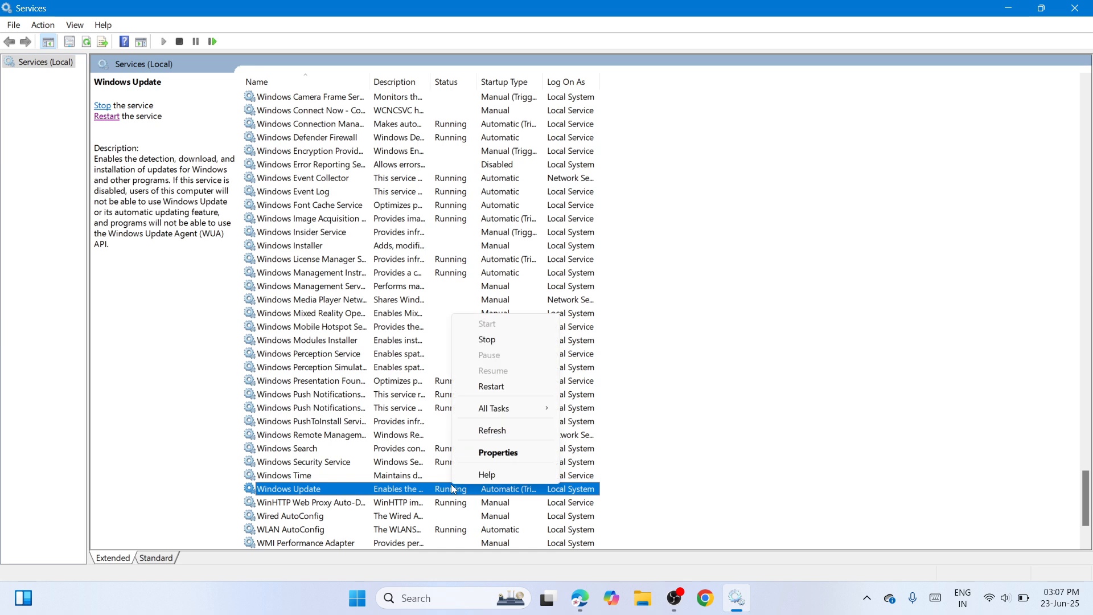
{"action": "left_click", "coordinate": [528, 453]}
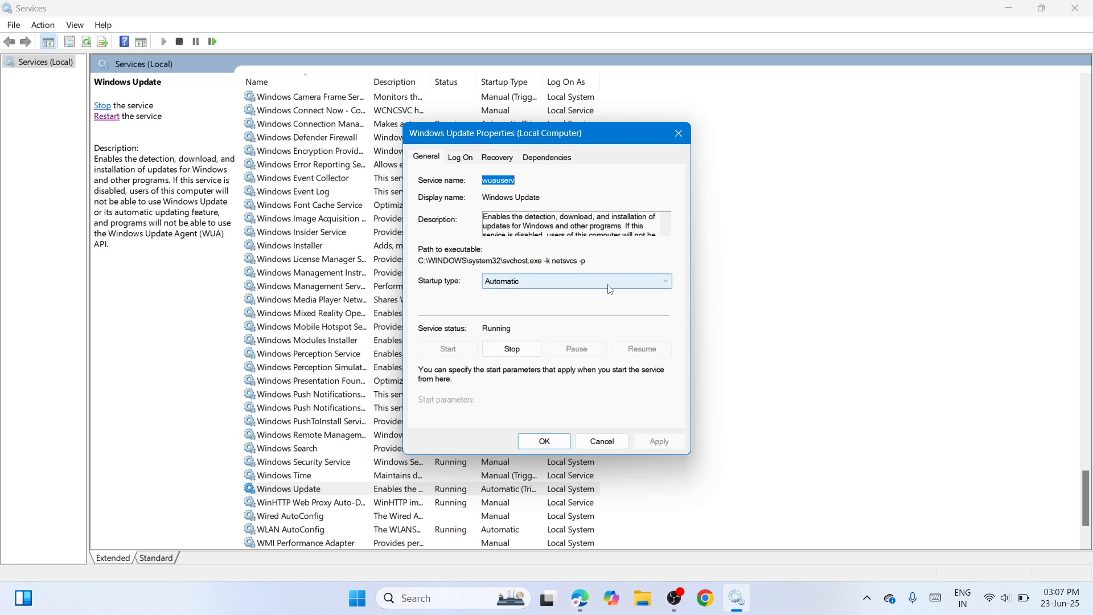
{"action": "left_click", "coordinate": [666, 286]}
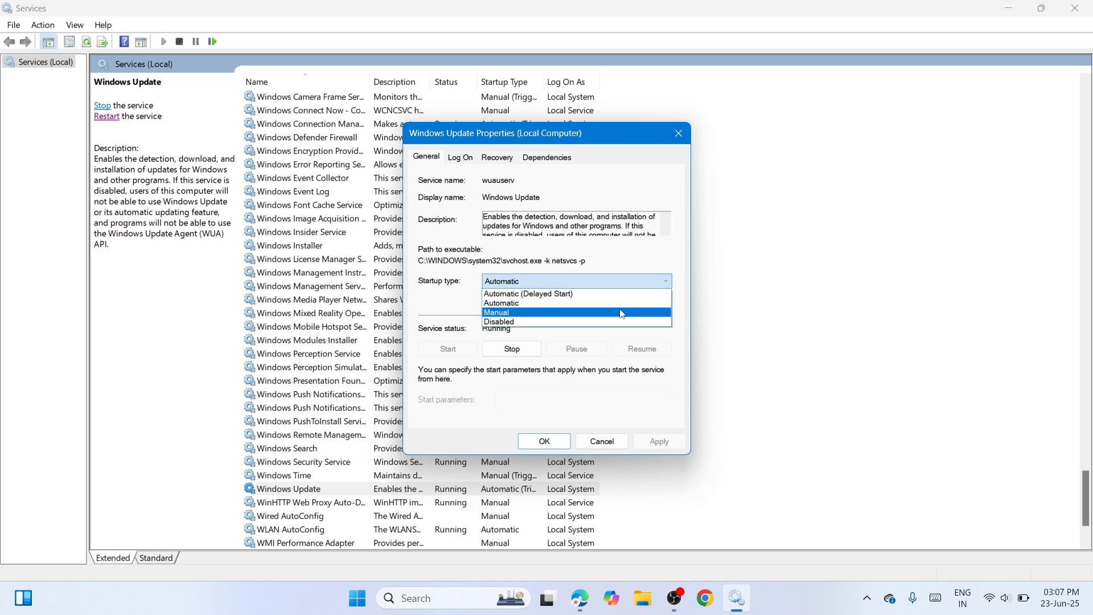
{"action": "left_click", "coordinate": [615, 289]}
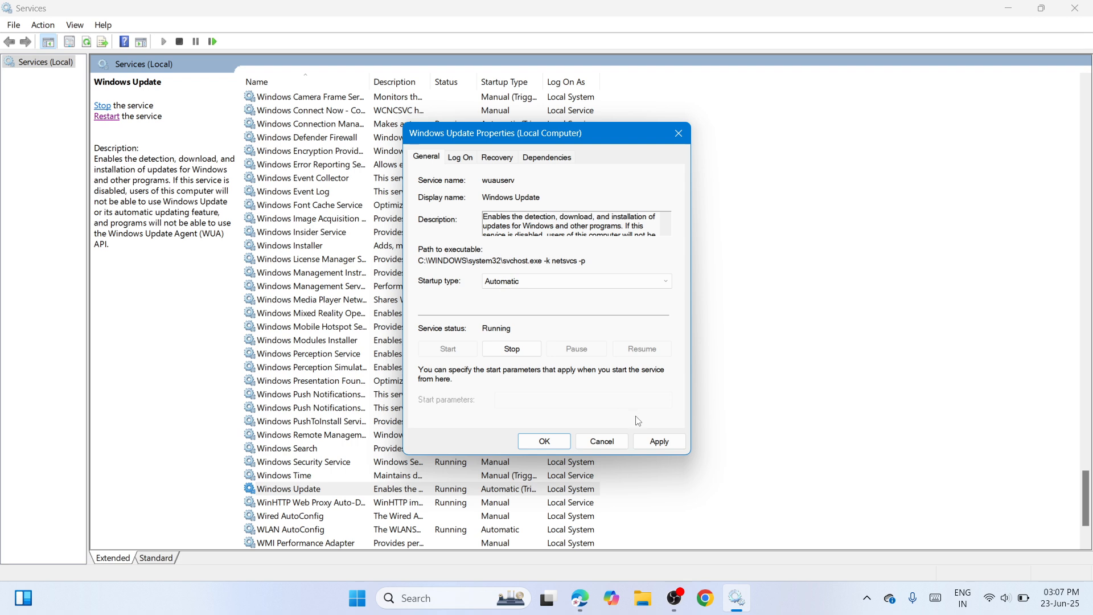
{"action": "left_click", "coordinate": [659, 442]}
{"action": "left_click", "coordinate": [542, 442]}
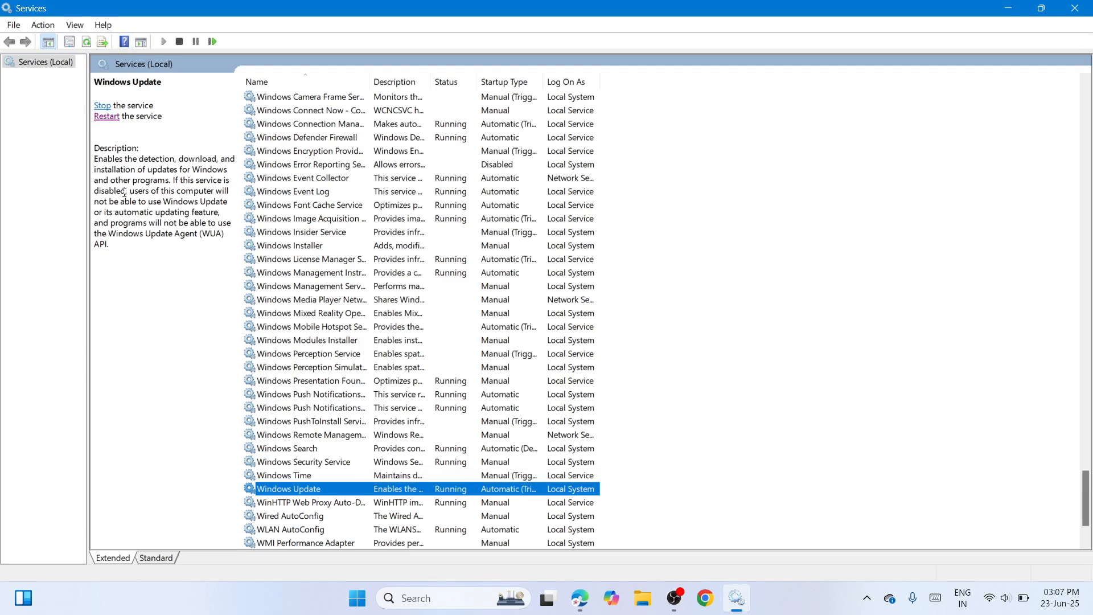
Step: Restart the Windows Update service and close the Services window
{"action": "left_click", "coordinate": [107, 116]}
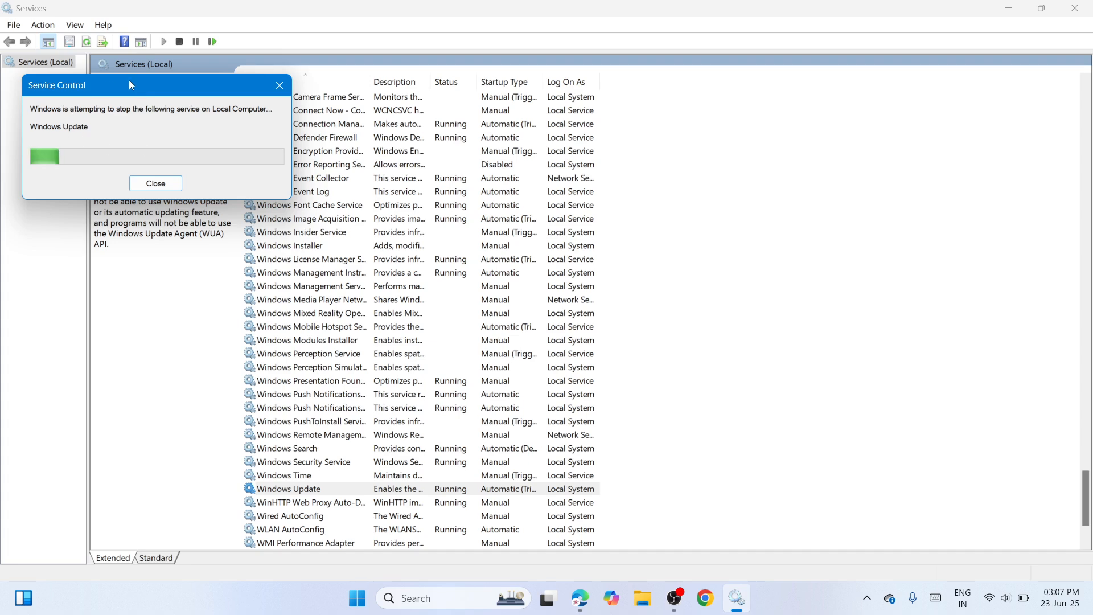
{"action": "left_click_drag", "start_coordinate": [124, 78], "coordinate": [398, 148]}
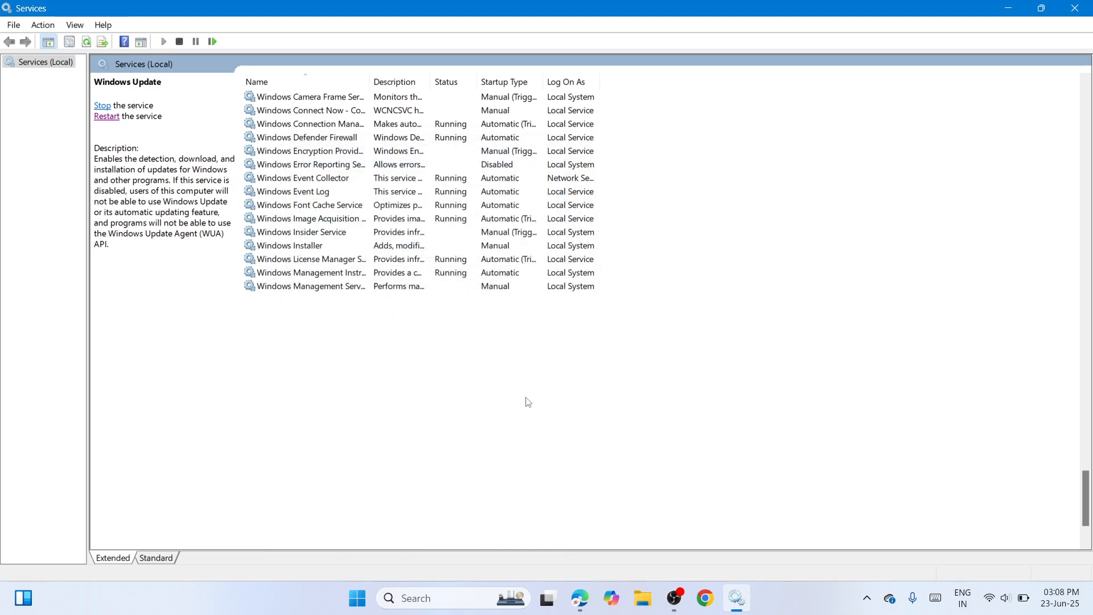
{"action": "left_click", "coordinate": [703, 402]}
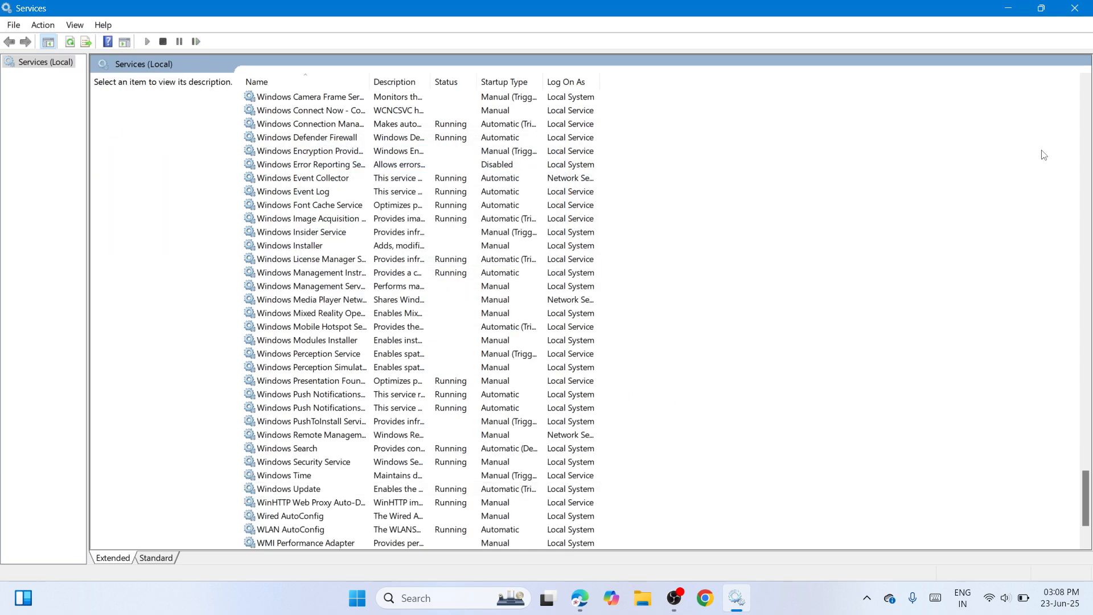
{"action": "left_click", "coordinate": [1075, 8]}
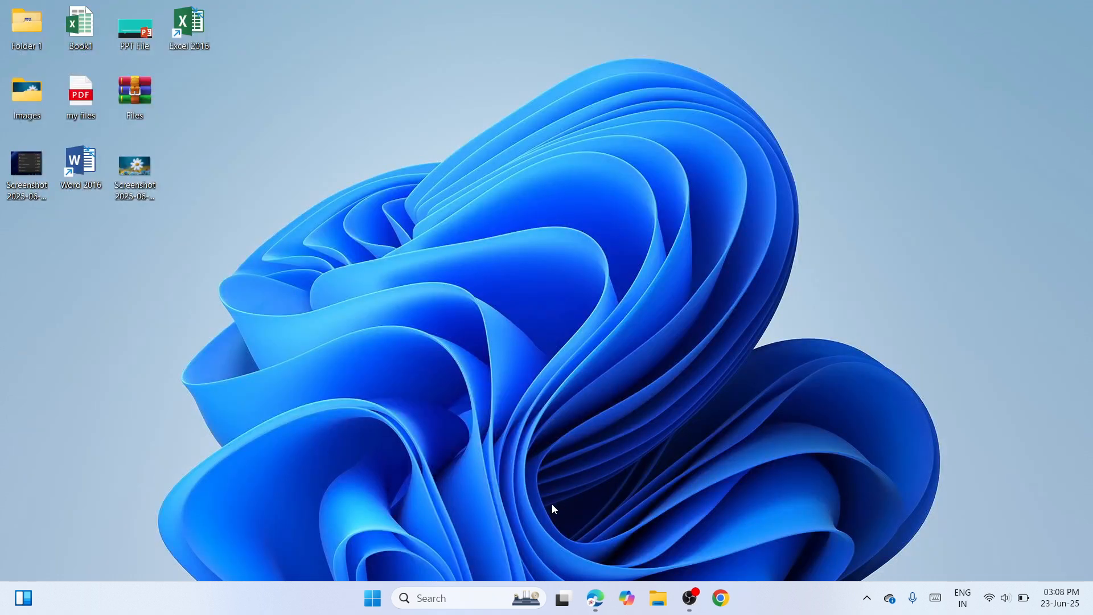
{"action": "left_click", "coordinate": [435, 598]}
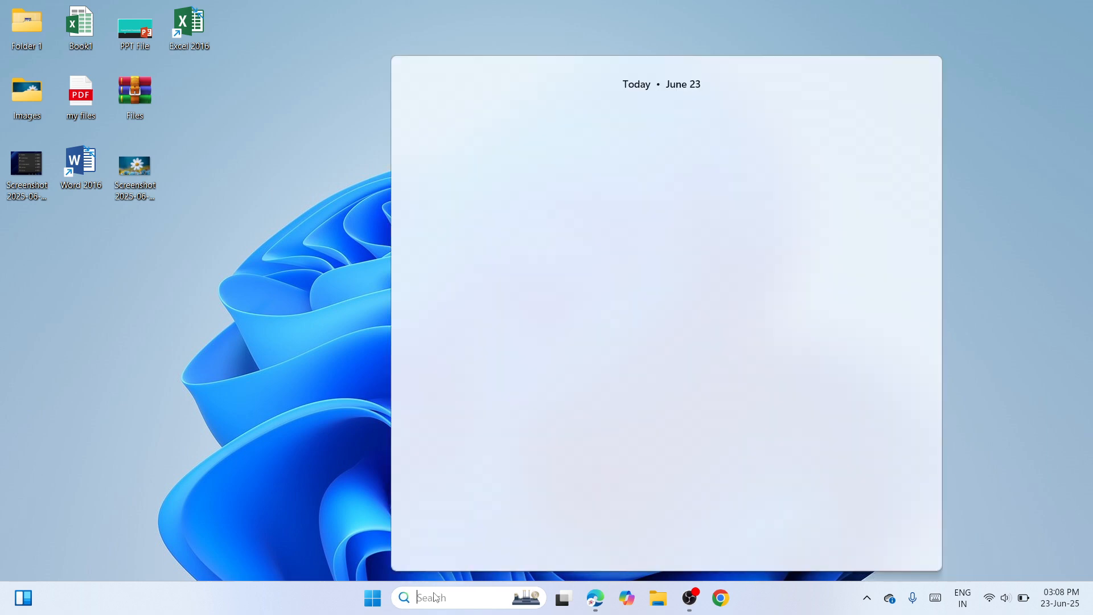
{"action": "type", "text": "WS"}
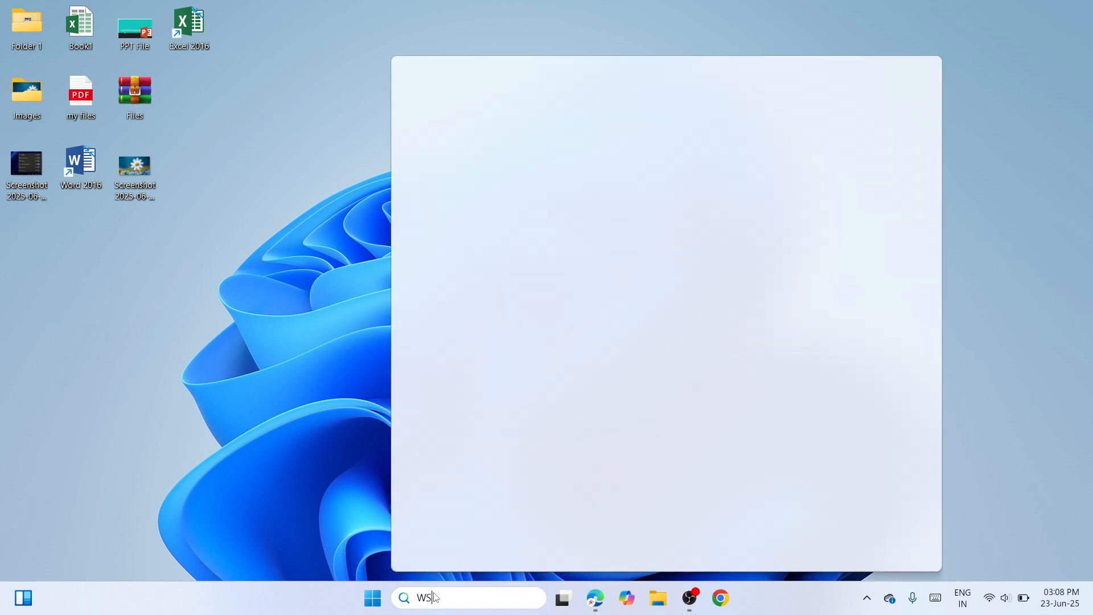
{"action": "type", "text": "RESET"}
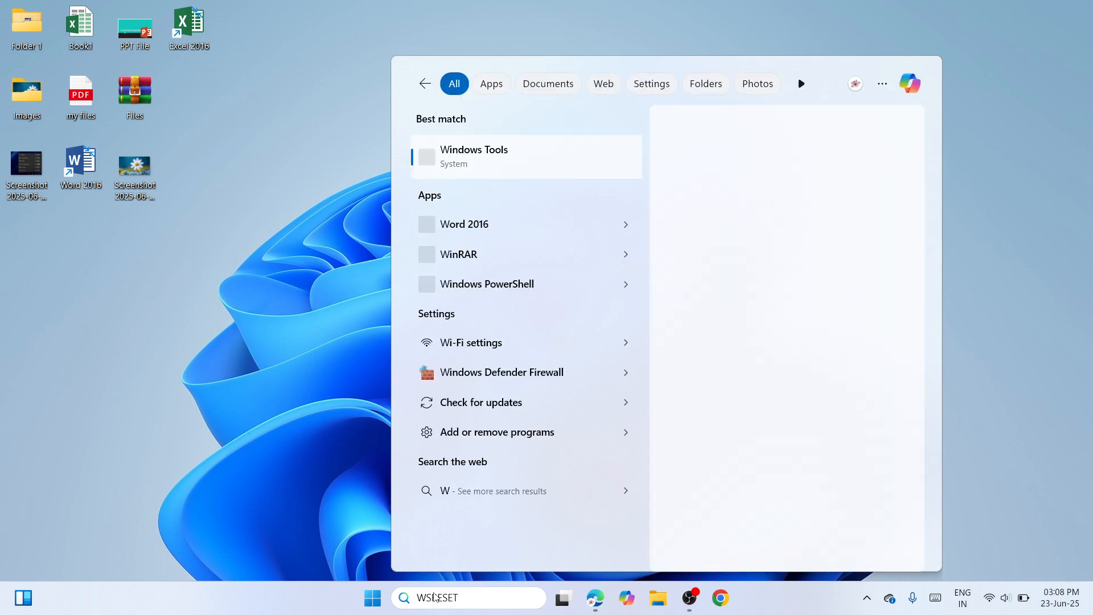
{"action": "left_click", "coordinate": [434, 597]}
{"action": "type", "text": "R"}
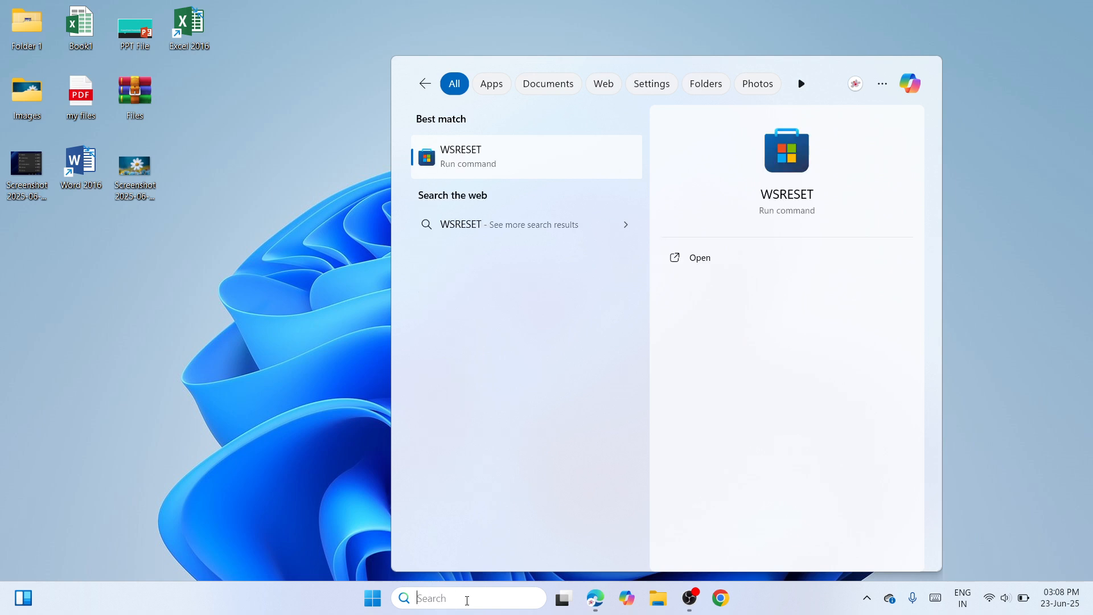
Step: Search for wsreset and run the wsreset command to reset the Store cache
{"action": "type", "text": "ws"}
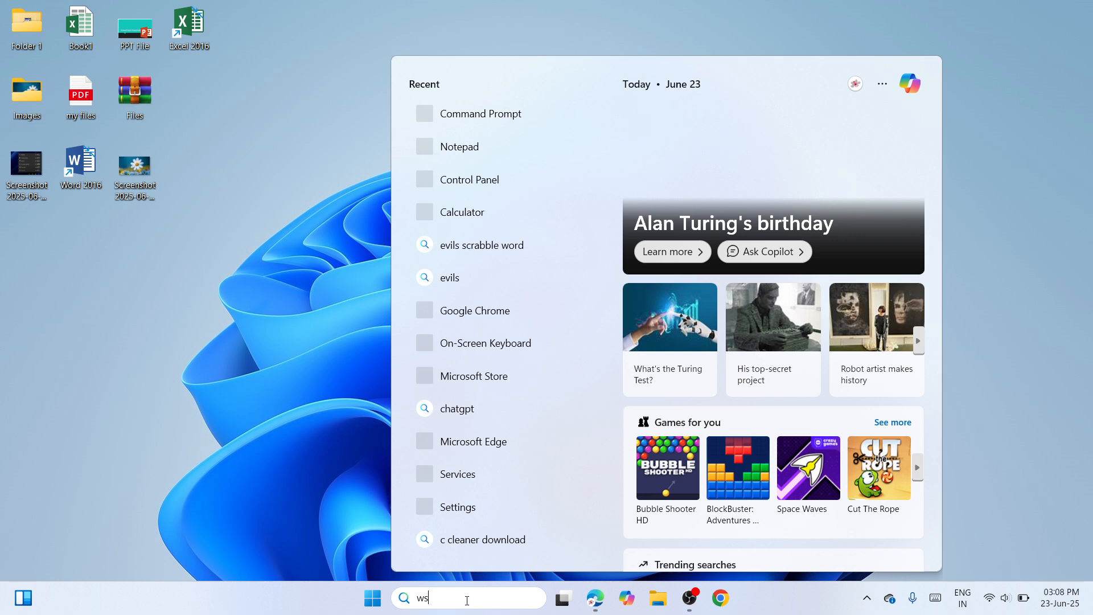
{"action": "type", "text": "rese"}
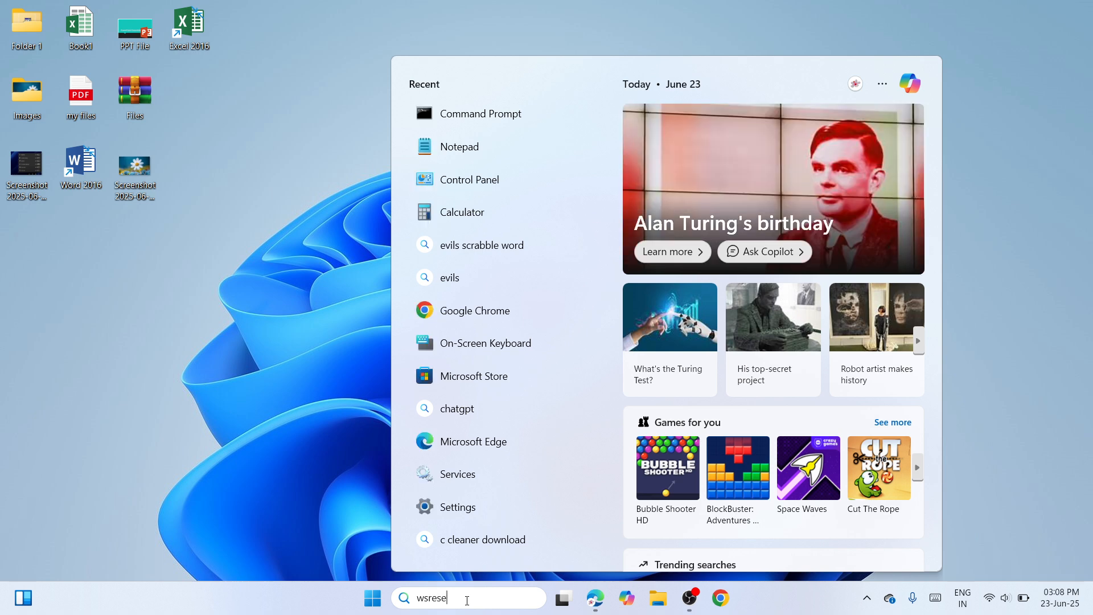
{"action": "type", "text": "t"}
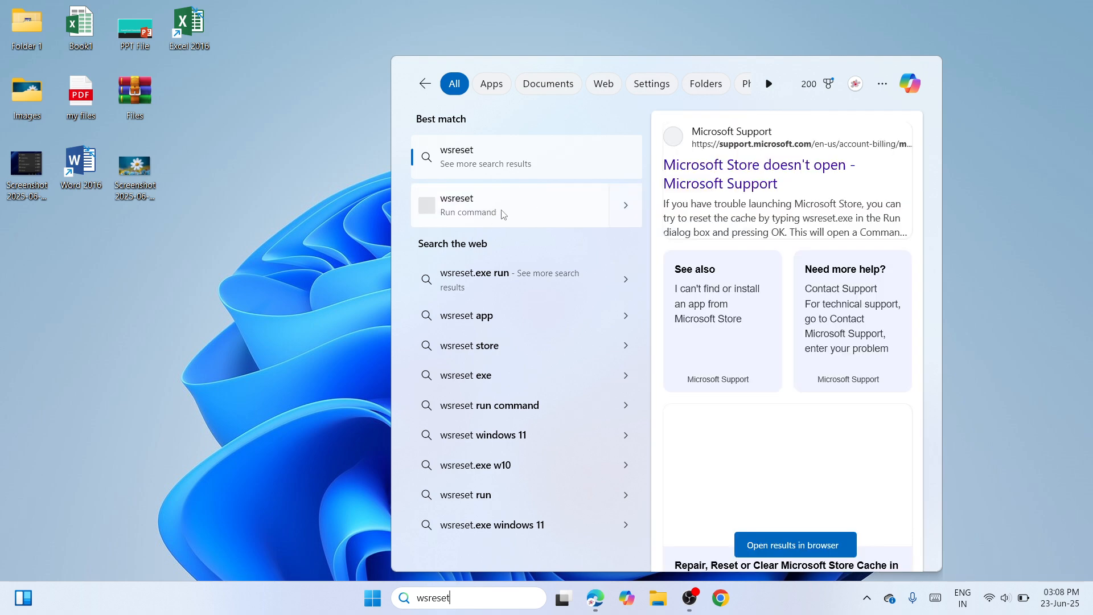
{"action": "left_click", "coordinate": [631, 219]}
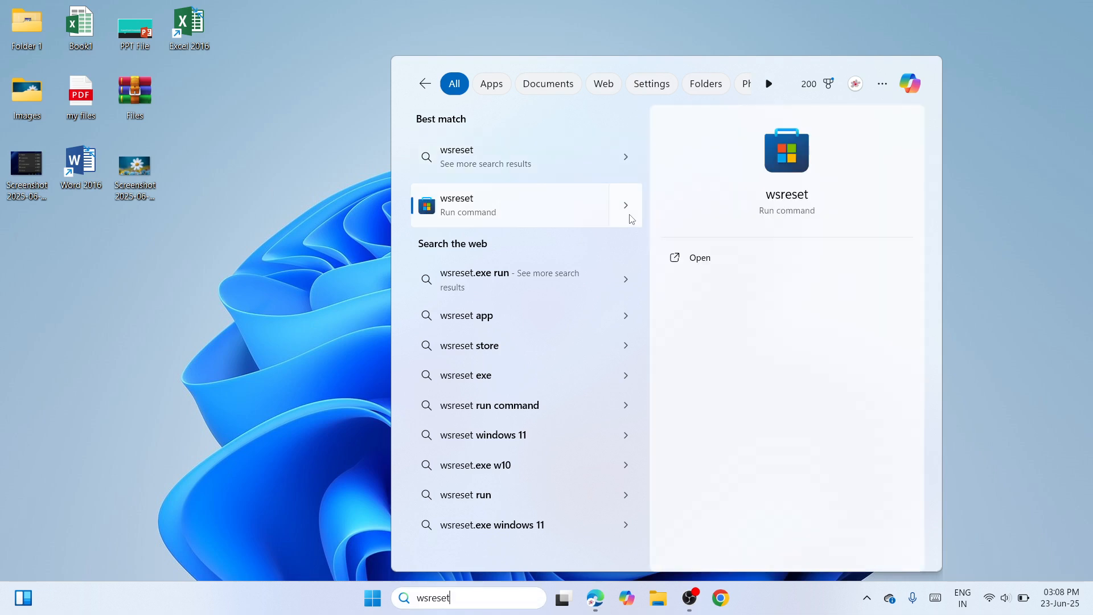
{"action": "left_click", "coordinate": [711, 261]}
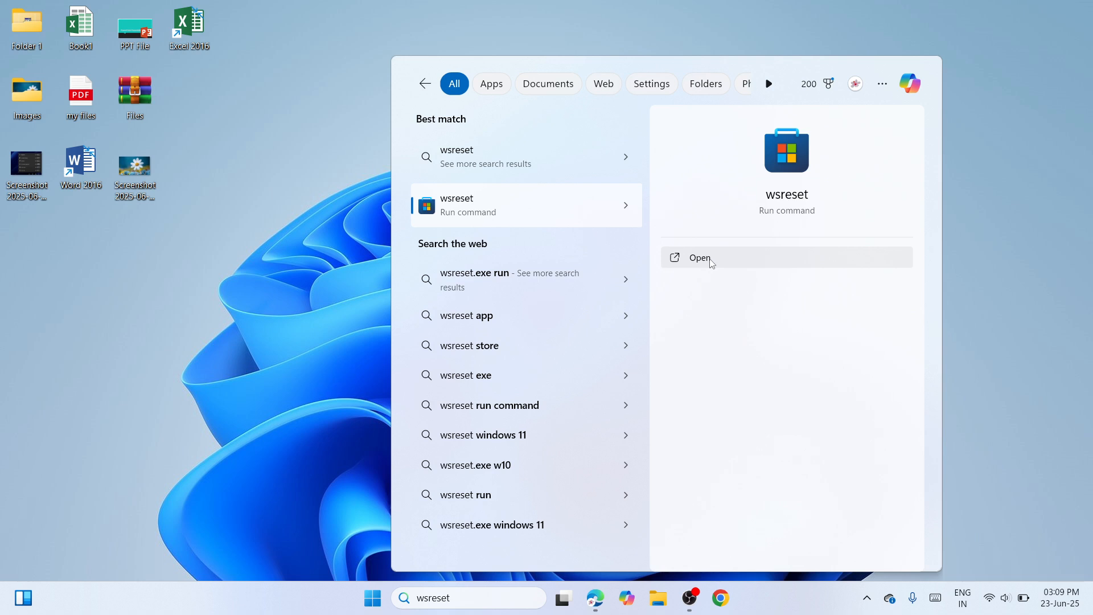
{"action": "left_click", "coordinate": [710, 260]}
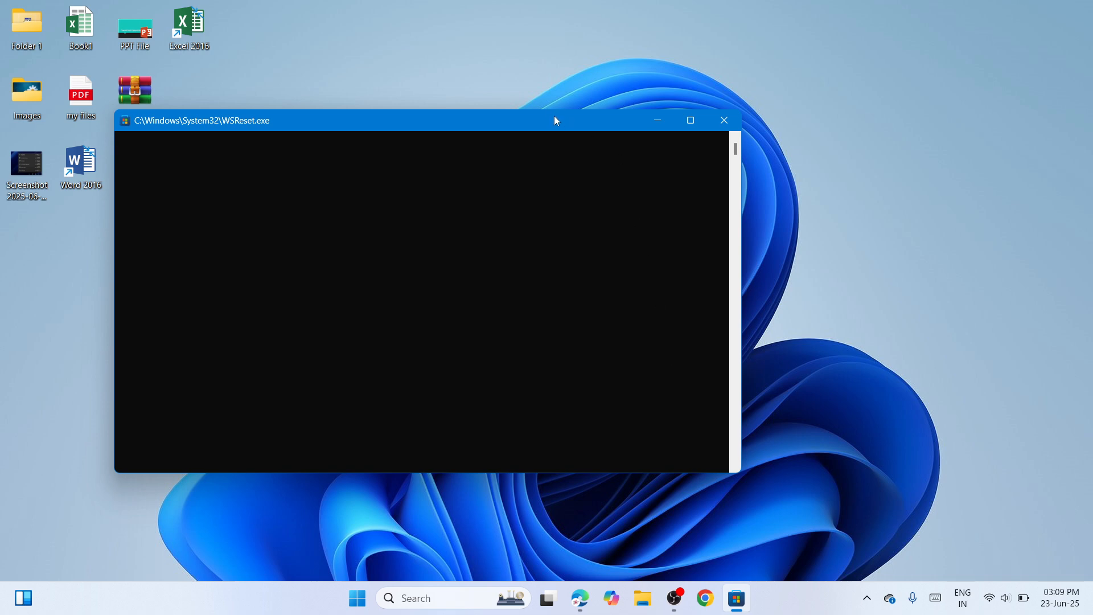
Step: Move the WSReset console window aside and close it
{"action": "left_click_drag", "start_coordinate": [557, 120], "coordinate": [694, 164]}
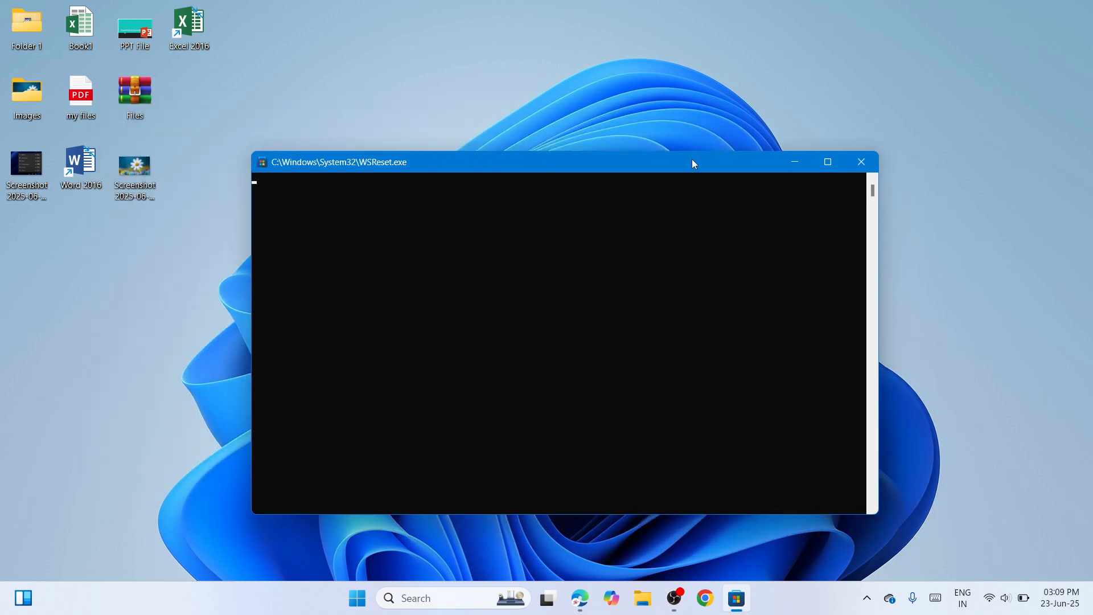
{"action": "left_click", "coordinate": [726, 271]}
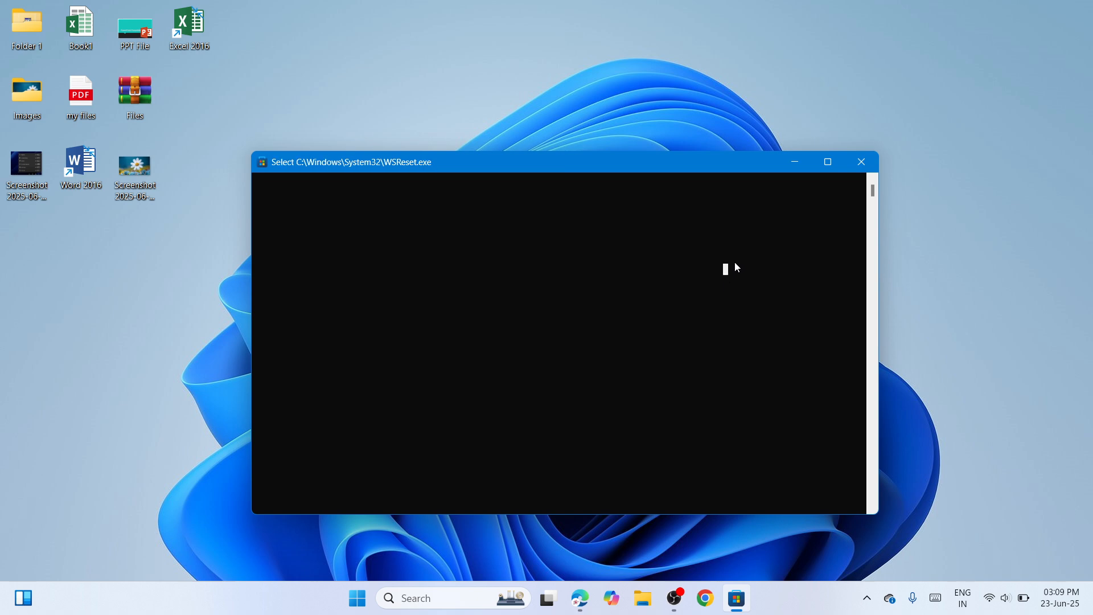
{"action": "left_click", "coordinate": [862, 162]}
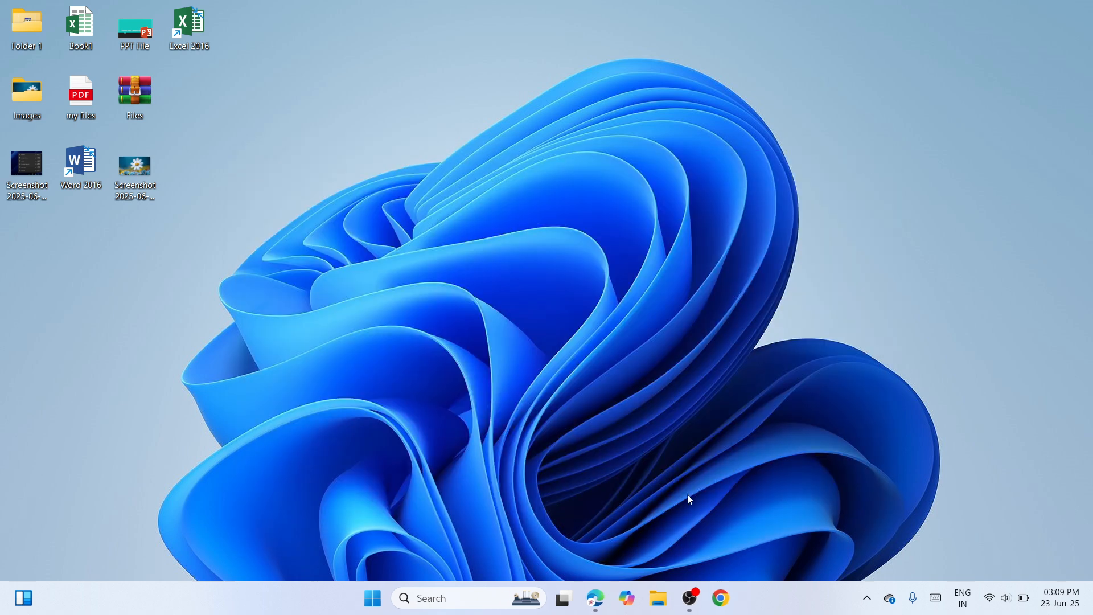
{"action": "left_click", "coordinate": [690, 598]}
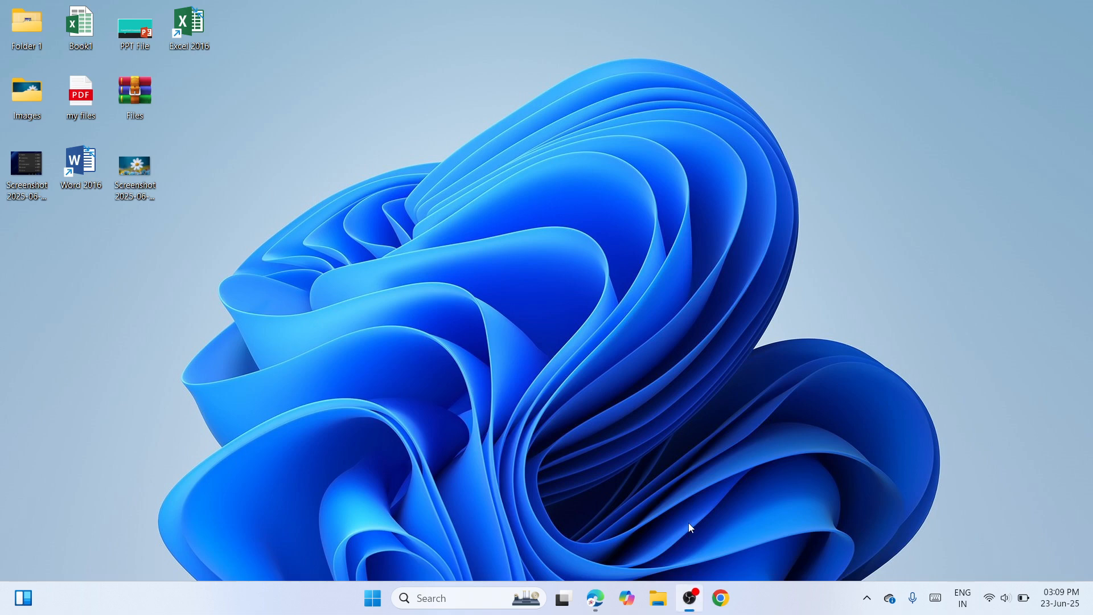